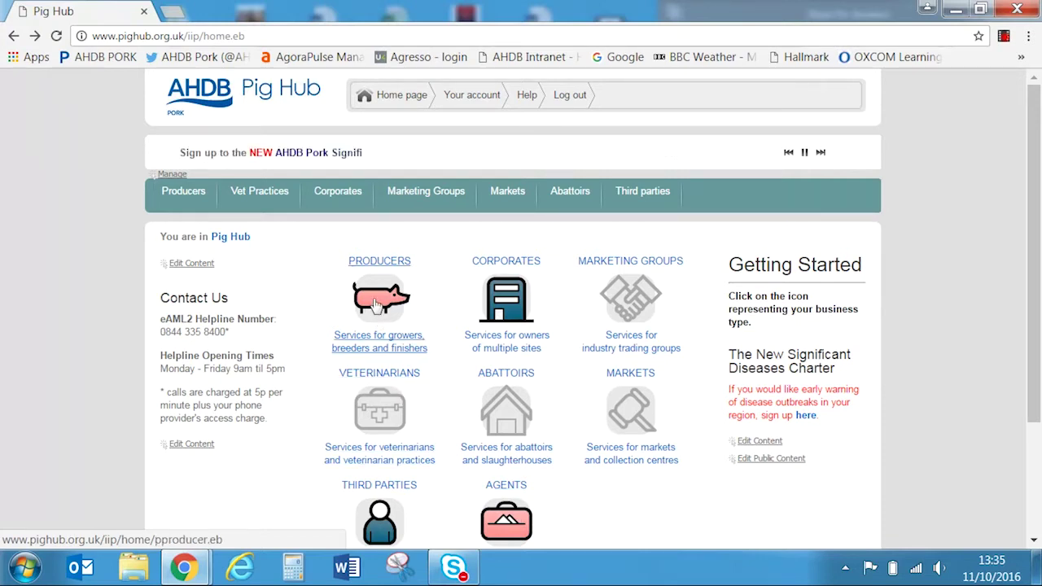
- Go to the Producers services and launch the NEW e-Medicine Book under AHDB Pork Services
{"action": "left_click", "coordinate": [376, 305]}
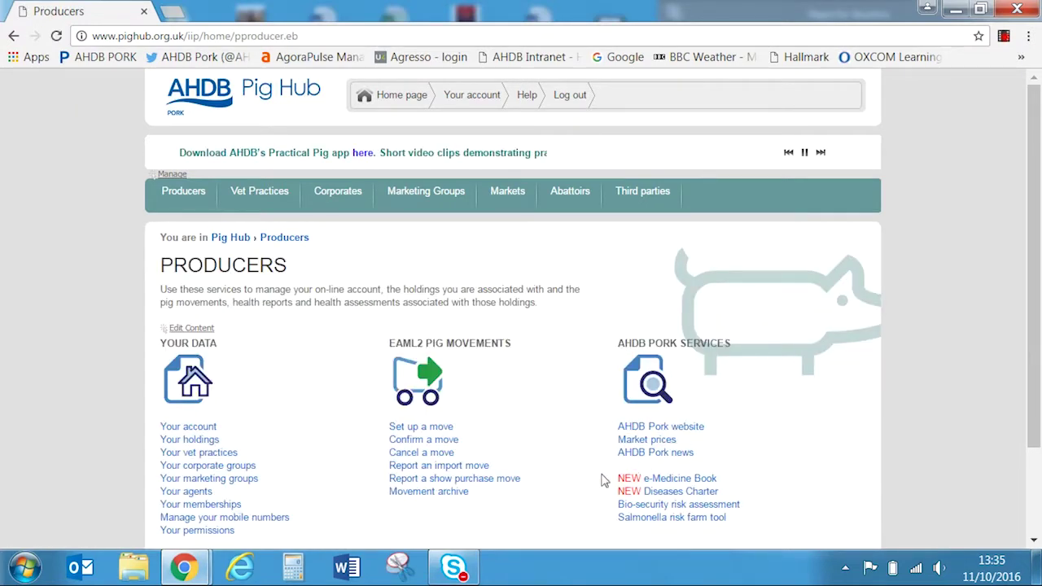
{"action": "left_click", "coordinate": [660, 482]}
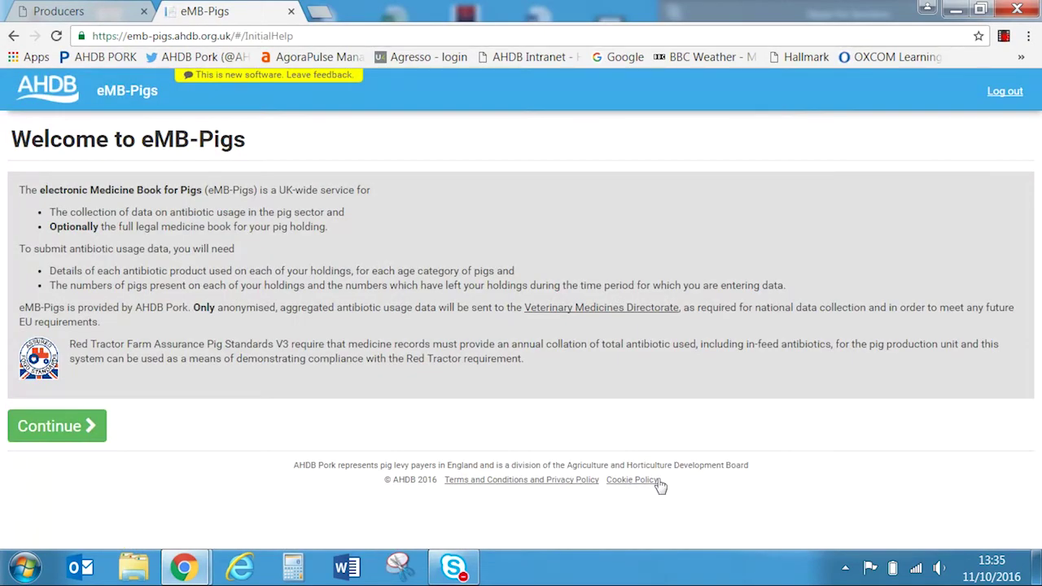
- Continue past the eMB-Pigs welcome page and select the Perky Pink Pigs III holding
{"action": "left_click", "coordinate": [64, 433]}
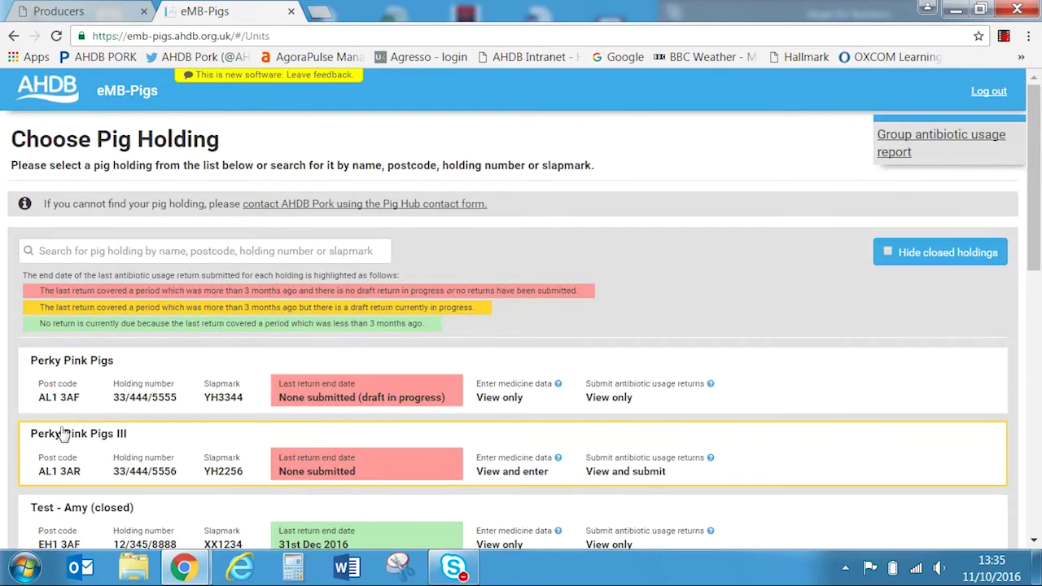
{"action": "left_click_drag", "start_coordinate": [1039, 189], "coordinate": [1038, 230]}
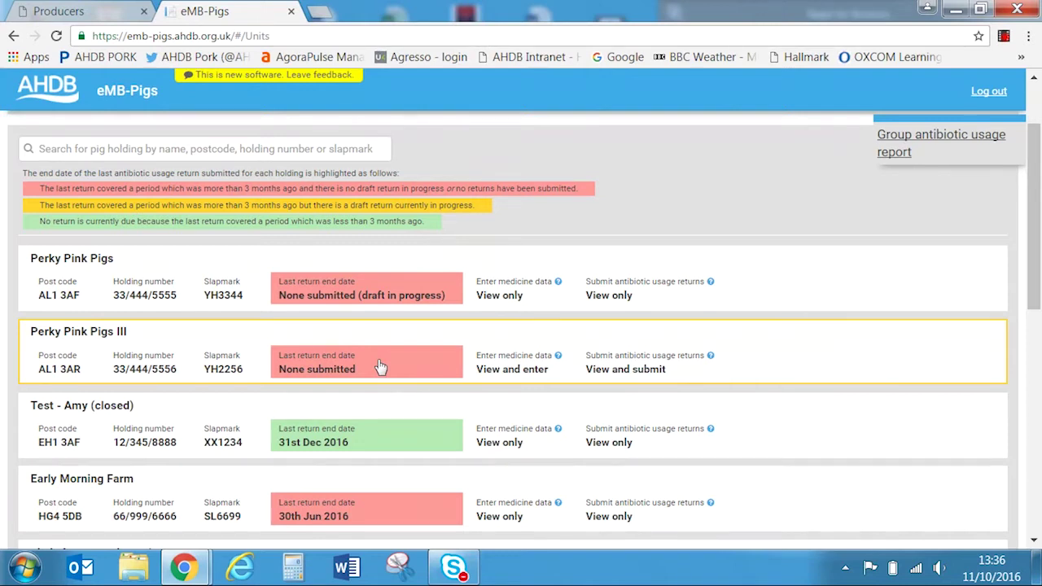
{"action": "left_click", "coordinate": [104, 352]}
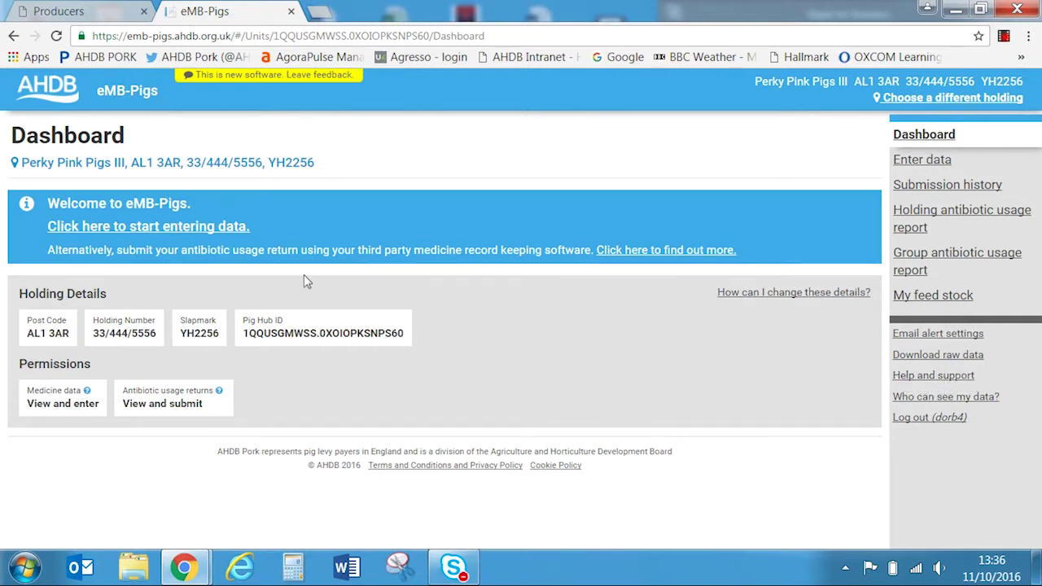
- Create a draft return with Simple antibiotic data entry and opt for a custom time period
{"action": "left_click", "coordinate": [227, 234]}
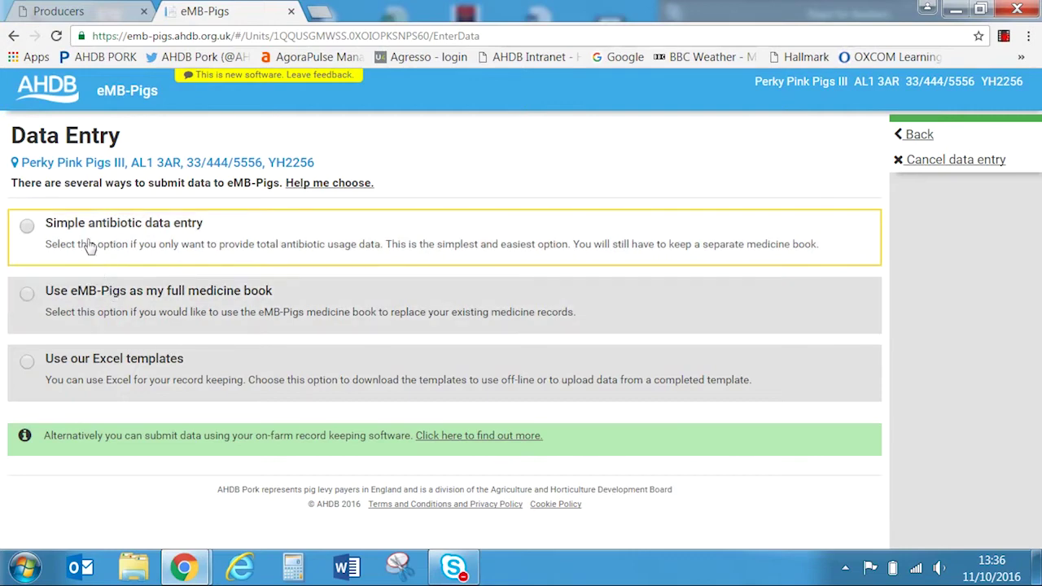
{"action": "left_click", "coordinate": [87, 242]}
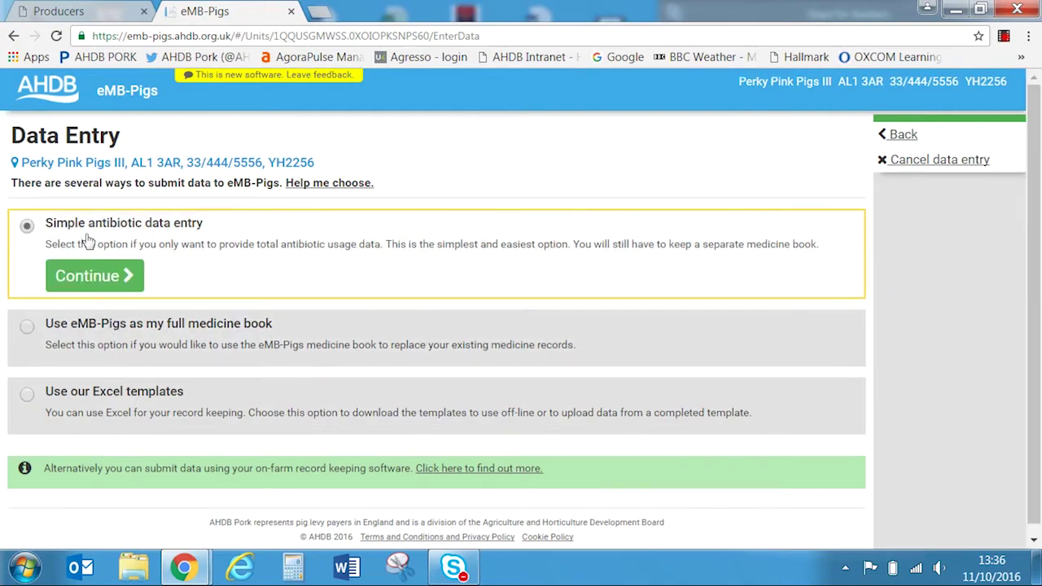
{"action": "left_click", "coordinate": [95, 277]}
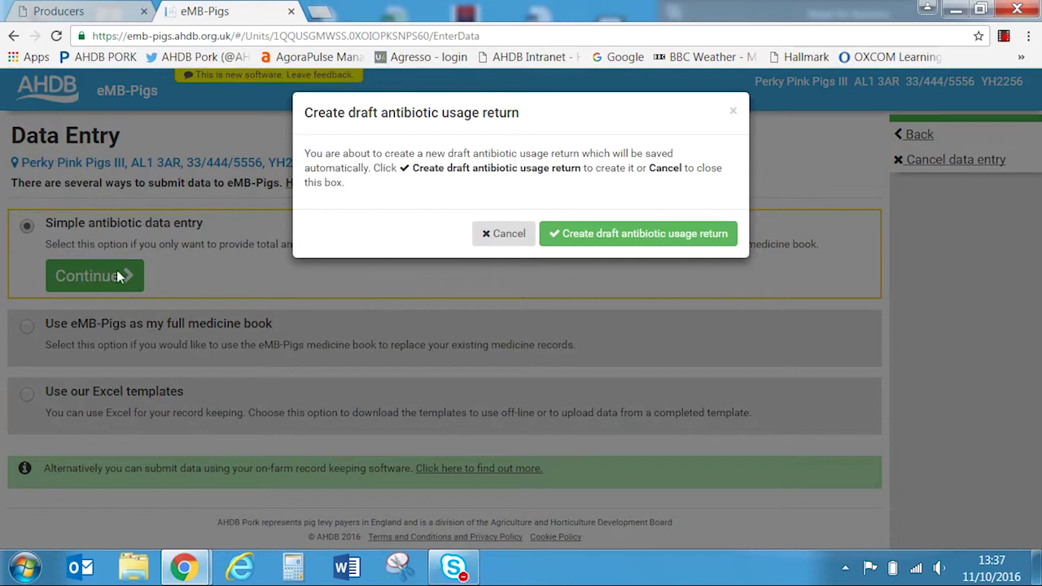
{"action": "left_click", "coordinate": [604, 234]}
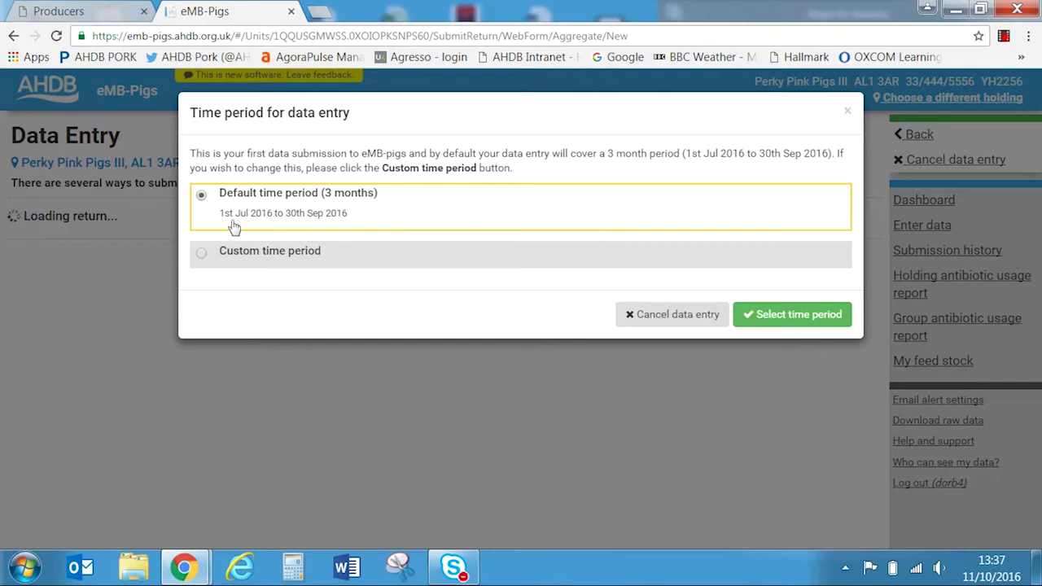
{"action": "left_click", "coordinate": [300, 258]}
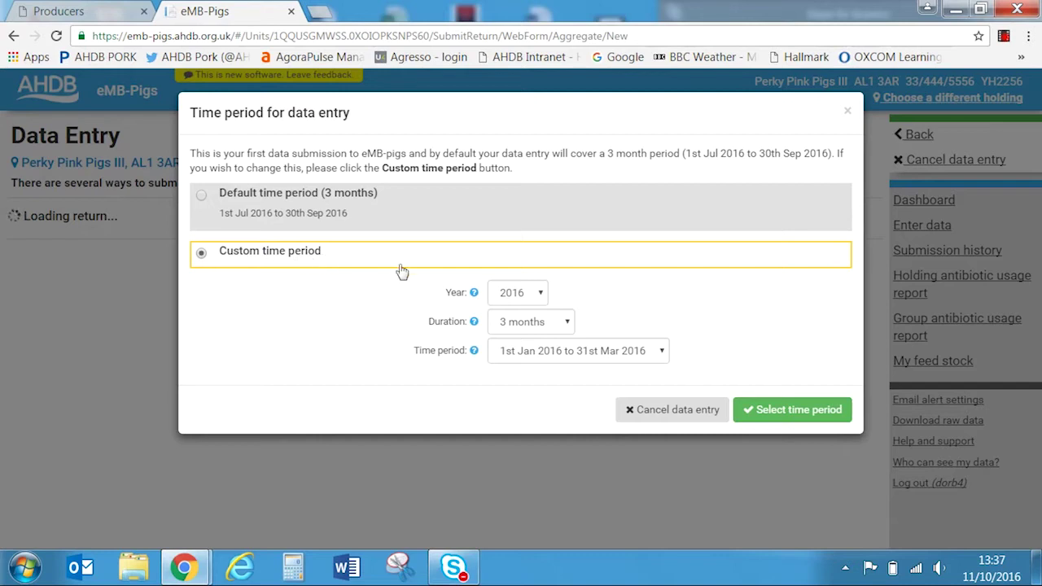
- Set the return period to year 2015 with a 12-month duration
{"action": "left_click", "coordinate": [540, 298]}
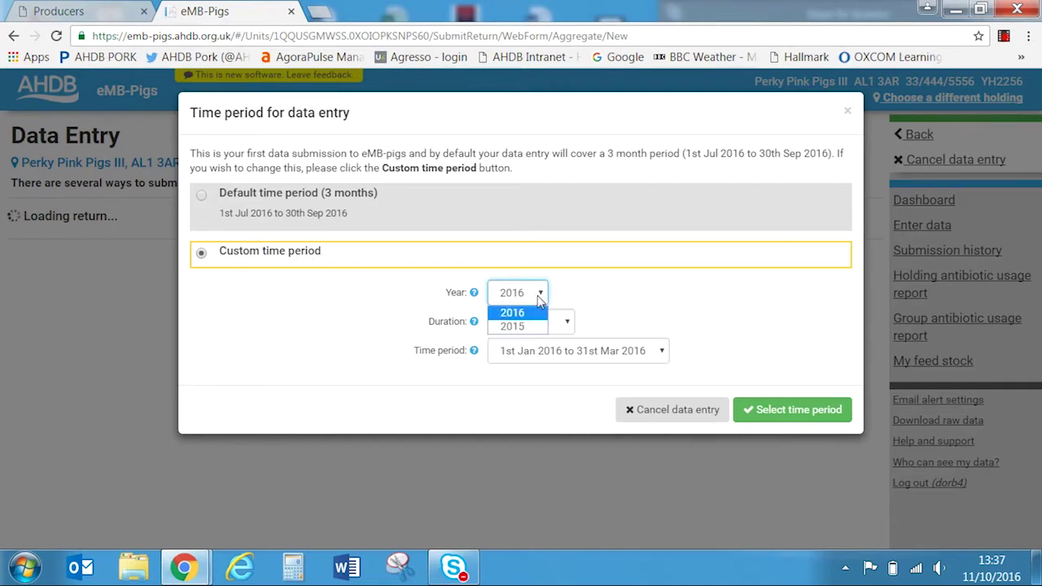
{"action": "left_click", "coordinate": [531, 326]}
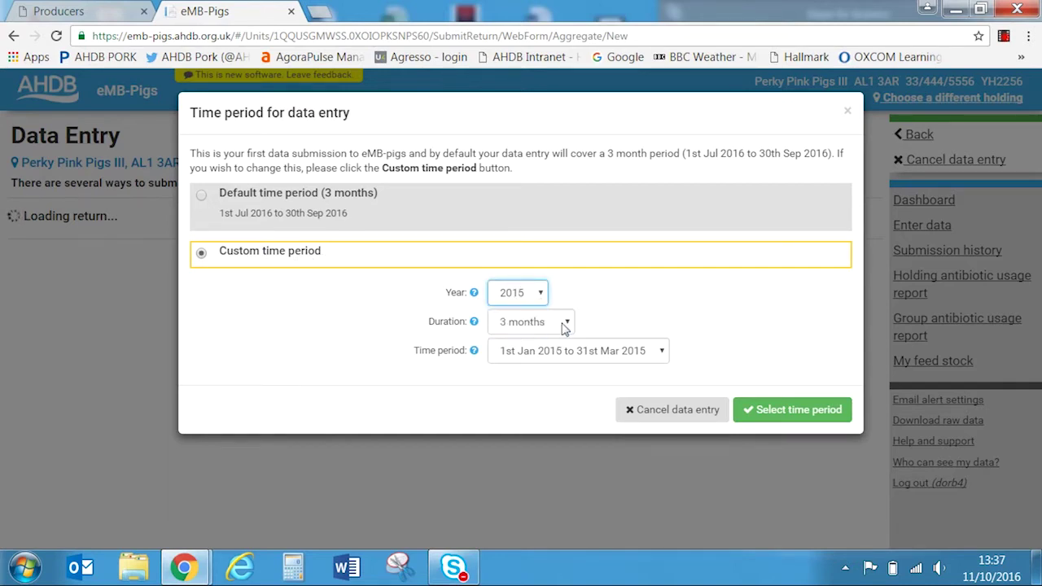
{"action": "left_click", "coordinate": [566, 324]}
{"action": "left_click", "coordinate": [551, 368]}
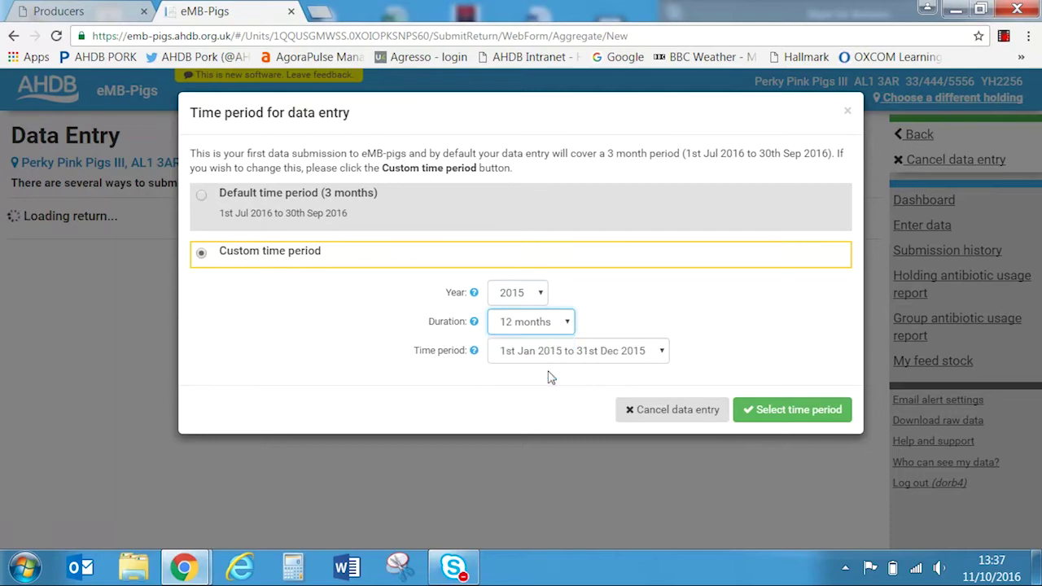
{"action": "left_click", "coordinate": [783, 411]}
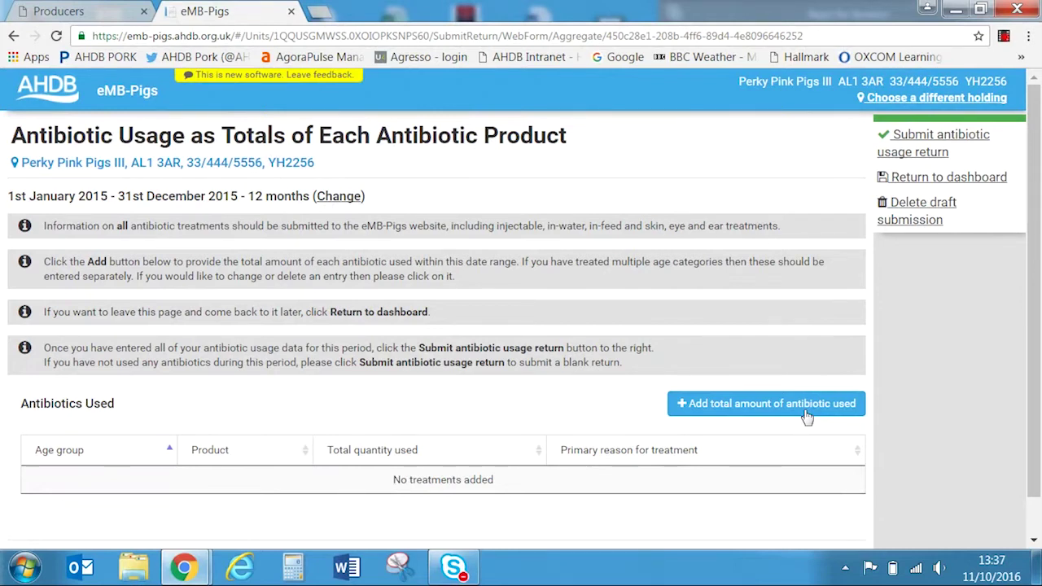
{"action": "left_click", "coordinate": [806, 417]}
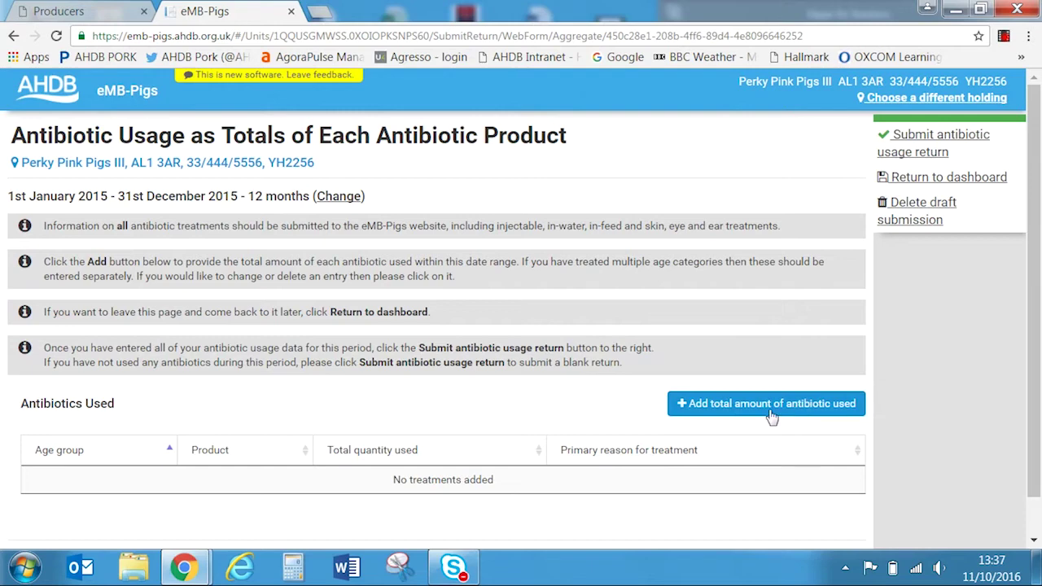
- Add an entry for Amoxival 500 mg/g Oral Powder for Finishers (13 weeks to finish)
{"action": "left_click", "coordinate": [780, 413]}
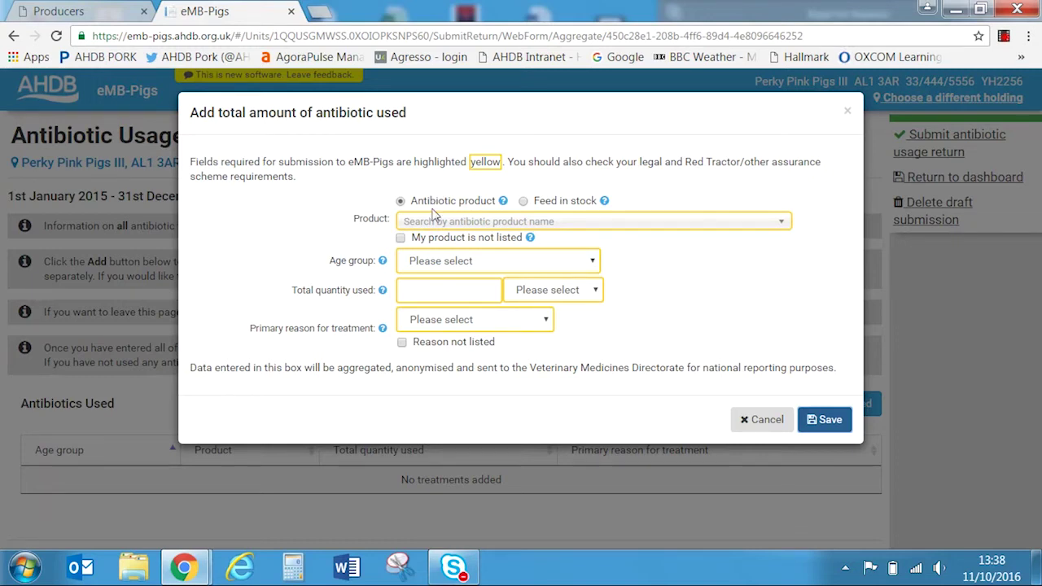
{"action": "left_click", "coordinate": [779, 227]}
{"action": "scroll", "coordinate": [696, 358], "scroll_direction": "down", "scroll_amount": 1}
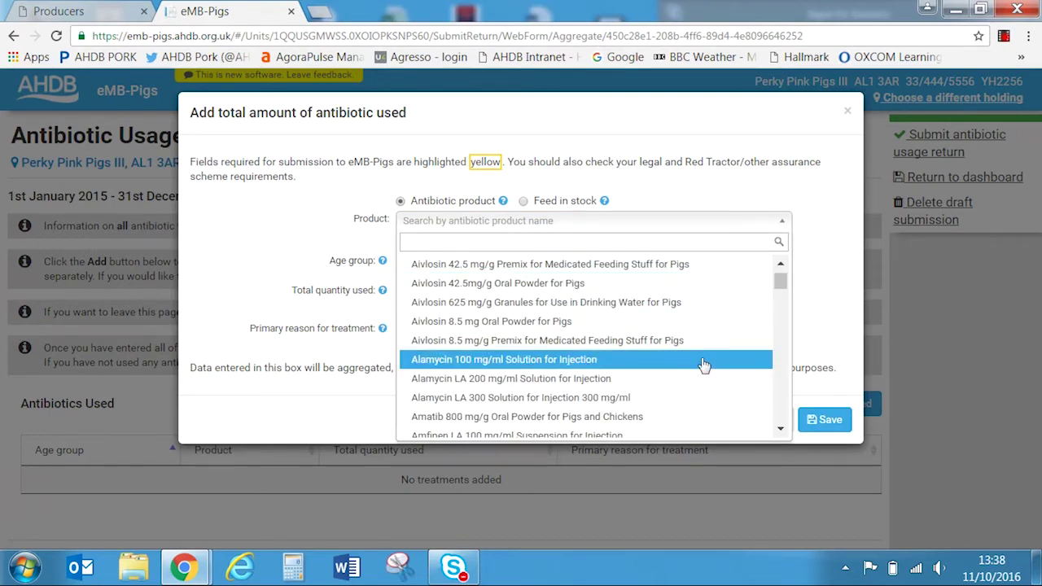
{"action": "scroll", "coordinate": [690, 365], "scroll_direction": "down", "scroll_amount": 1}
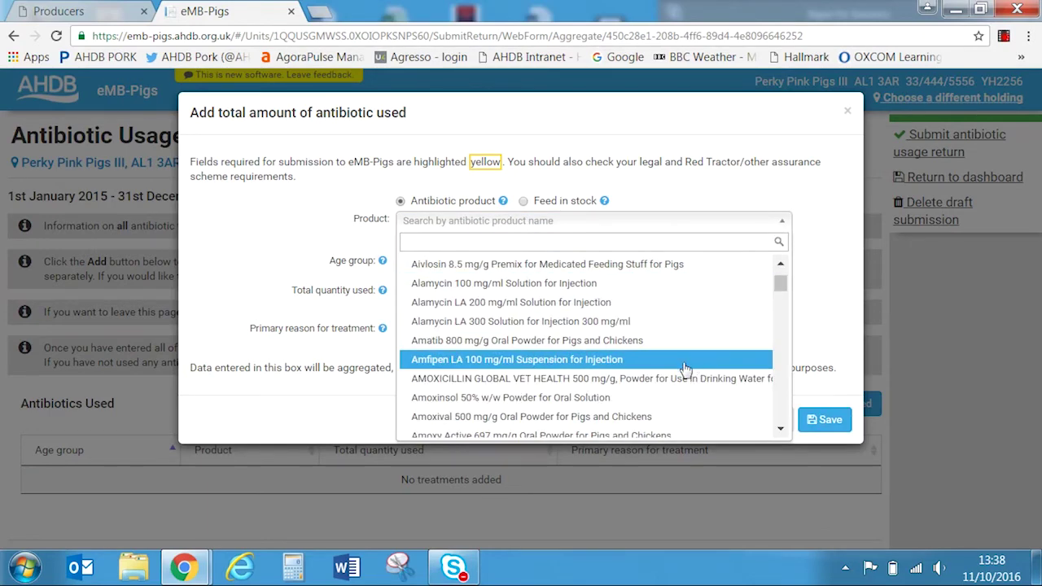
{"action": "left_click", "coordinate": [644, 418]}
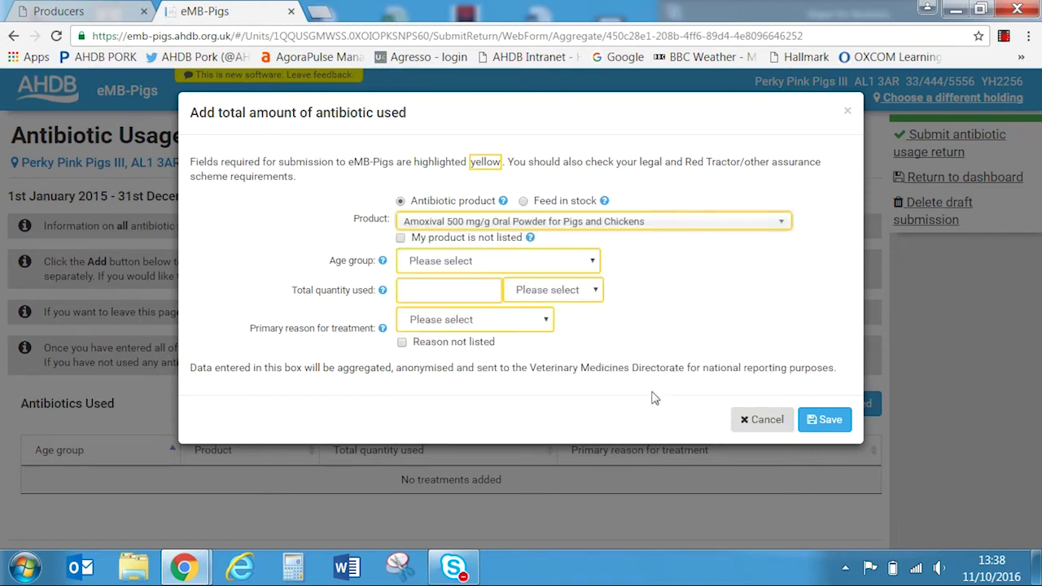
{"action": "left_click", "coordinate": [572, 268]}
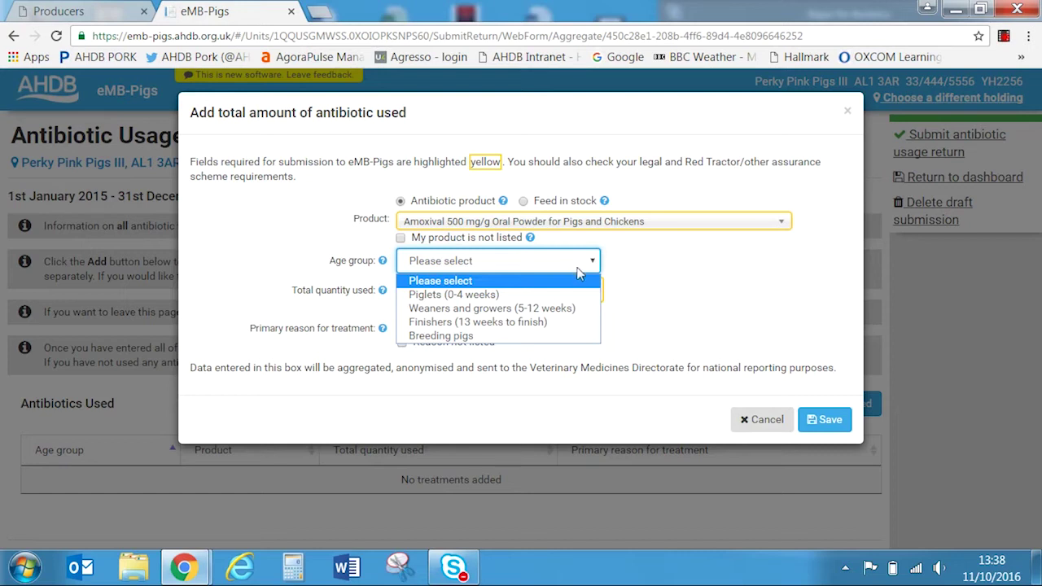
{"action": "left_click", "coordinate": [507, 321]}
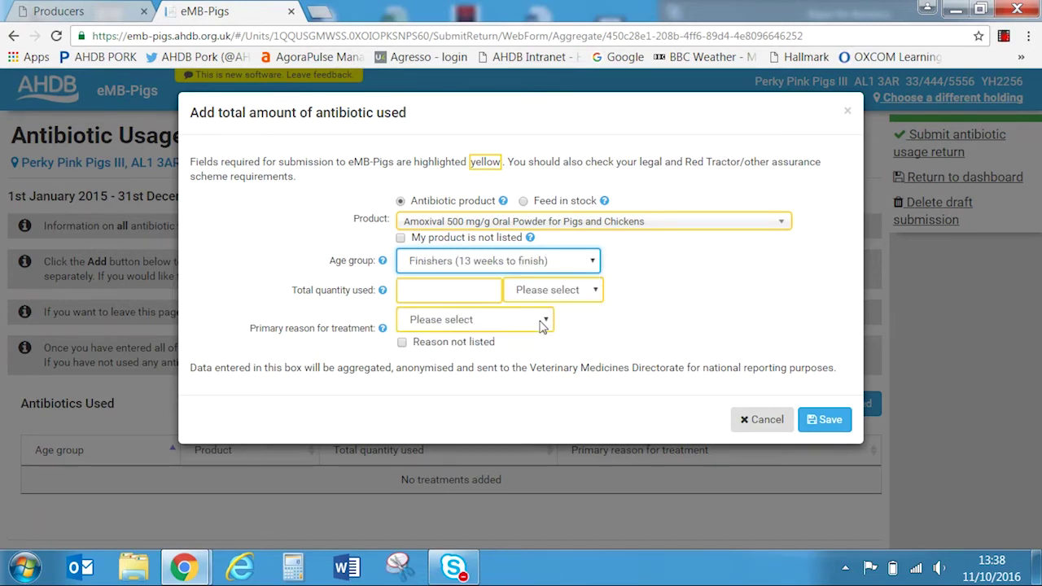
- Record 100 grams used with Coughing as the reason, and save the entry
{"action": "left_click", "coordinate": [597, 292]}
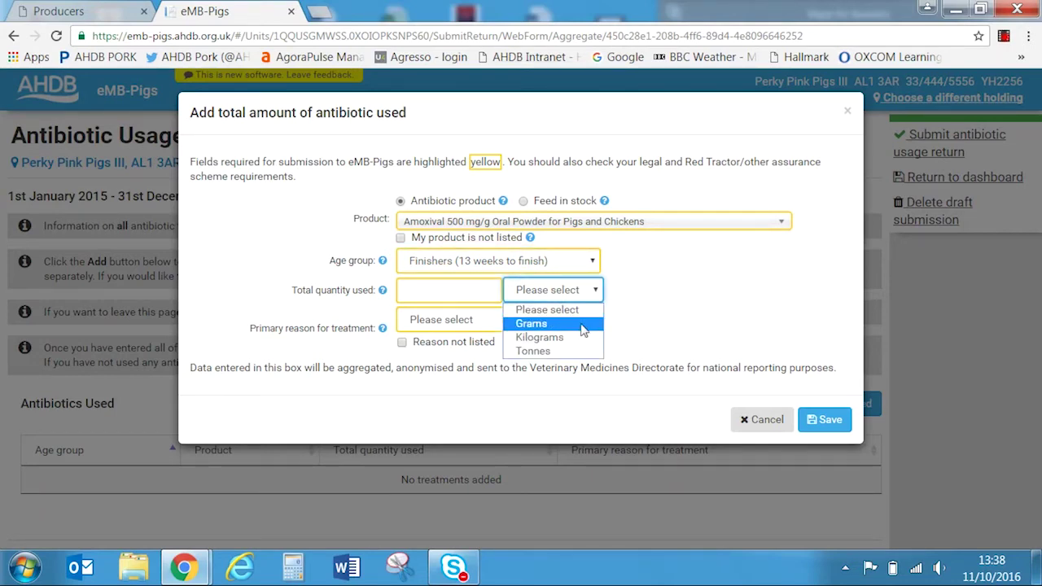
{"action": "left_click", "coordinate": [583, 328]}
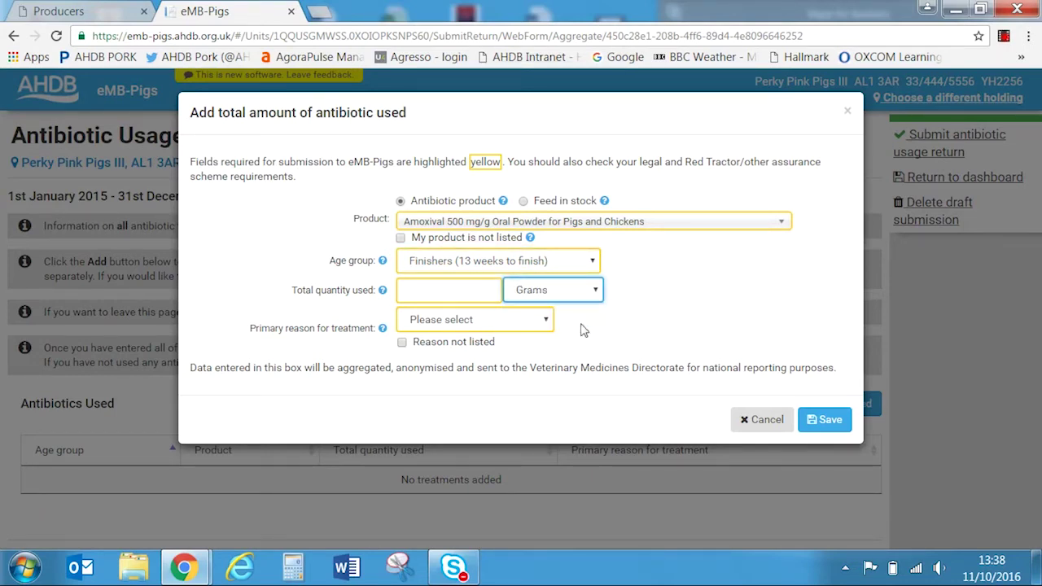
{"action": "left_click", "coordinate": [494, 290]}
{"action": "type", "text": "100"}
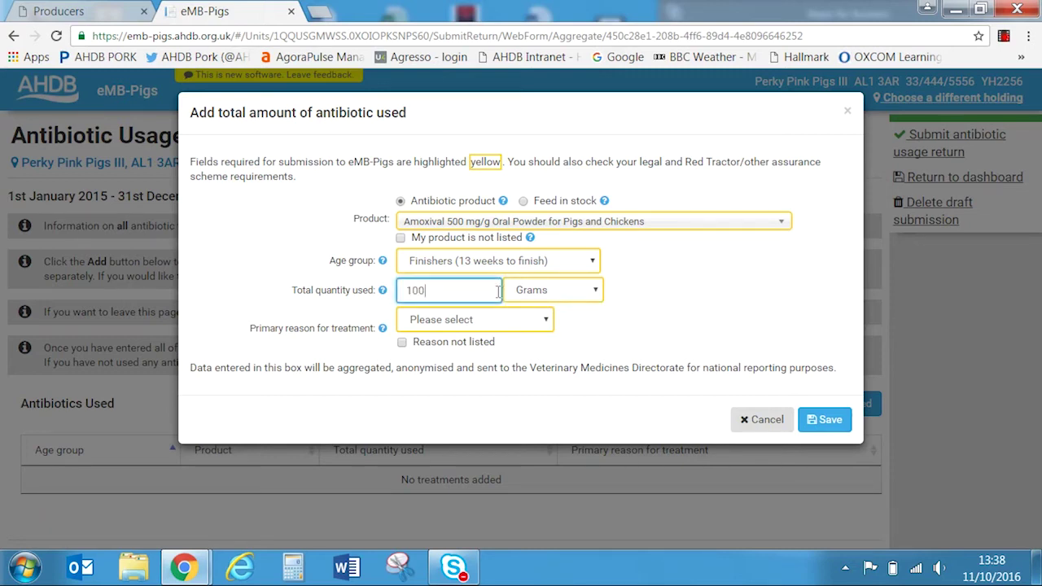
{"action": "left_click", "coordinate": [518, 322]}
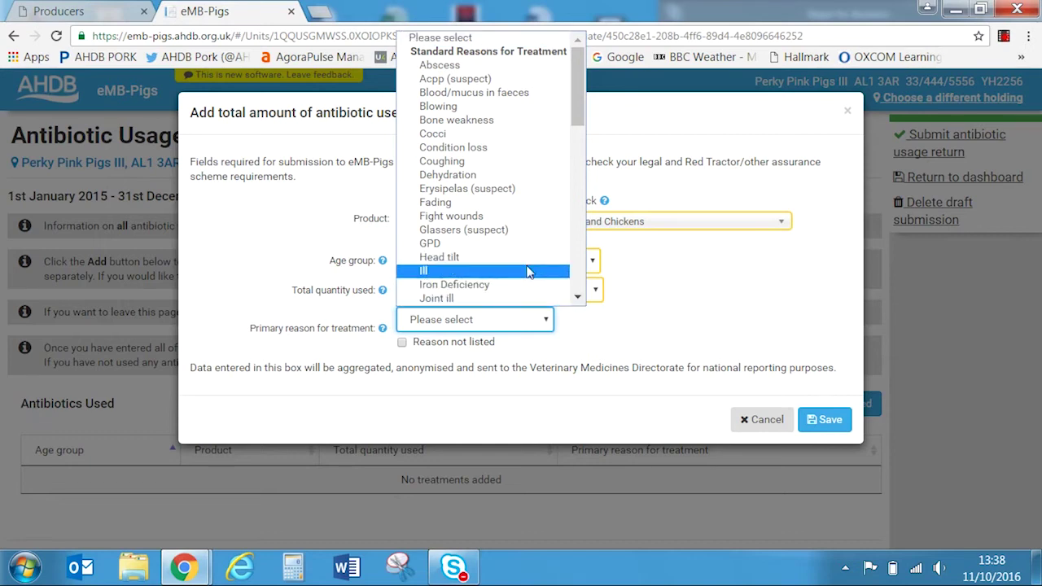
{"action": "left_click", "coordinate": [527, 167]}
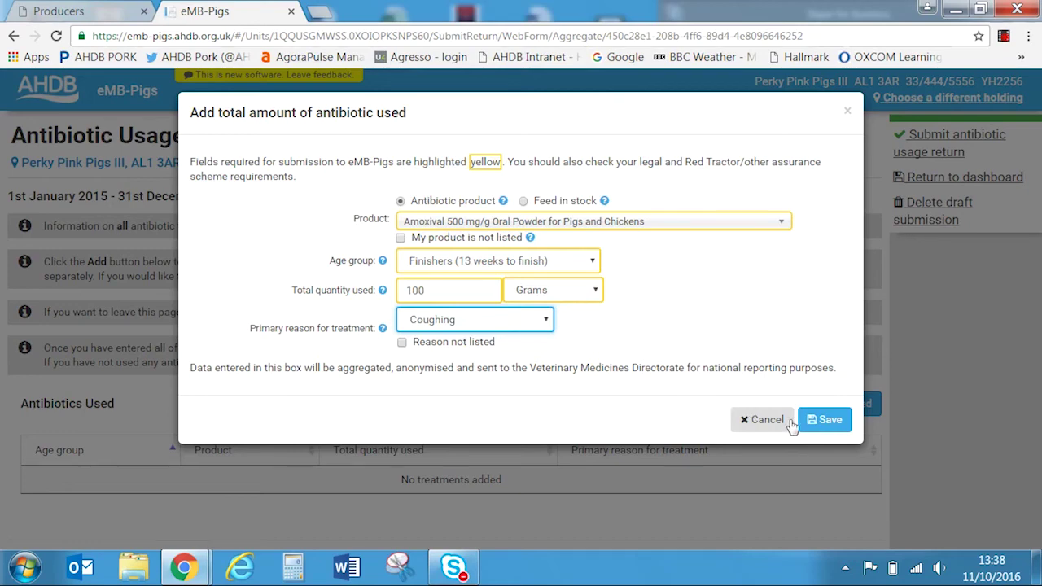
{"action": "left_click", "coordinate": [824, 420]}
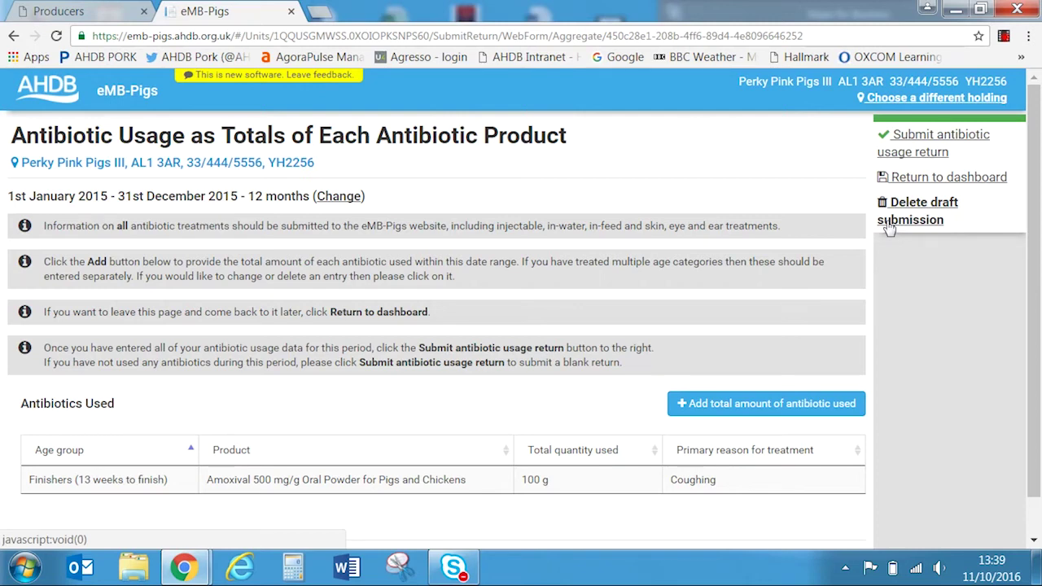
- Begin submitting the return with the holding category set to Finisher
{"action": "left_click", "coordinate": [933, 141]}
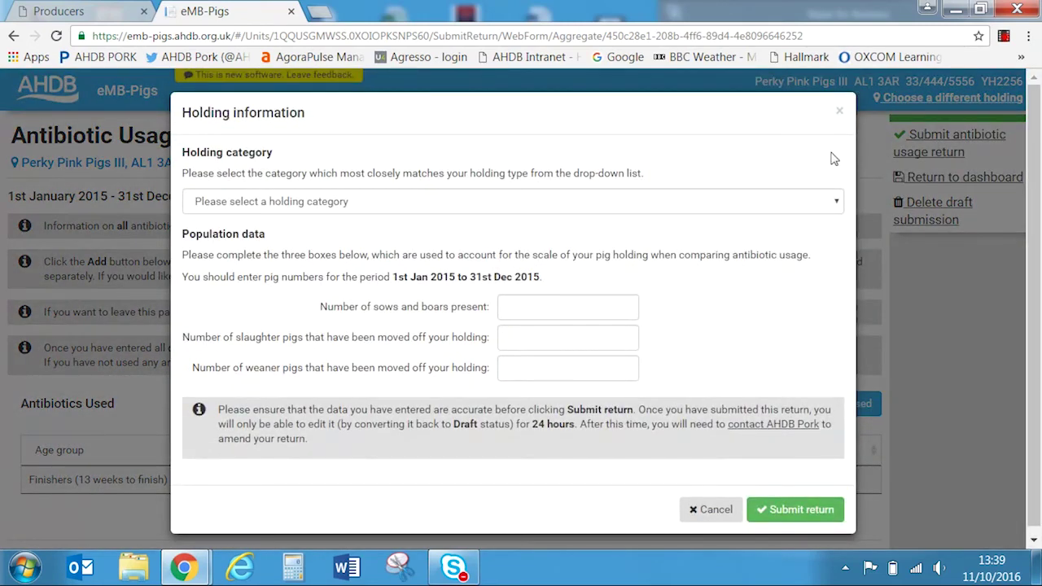
{"action": "left_click", "coordinate": [834, 201]}
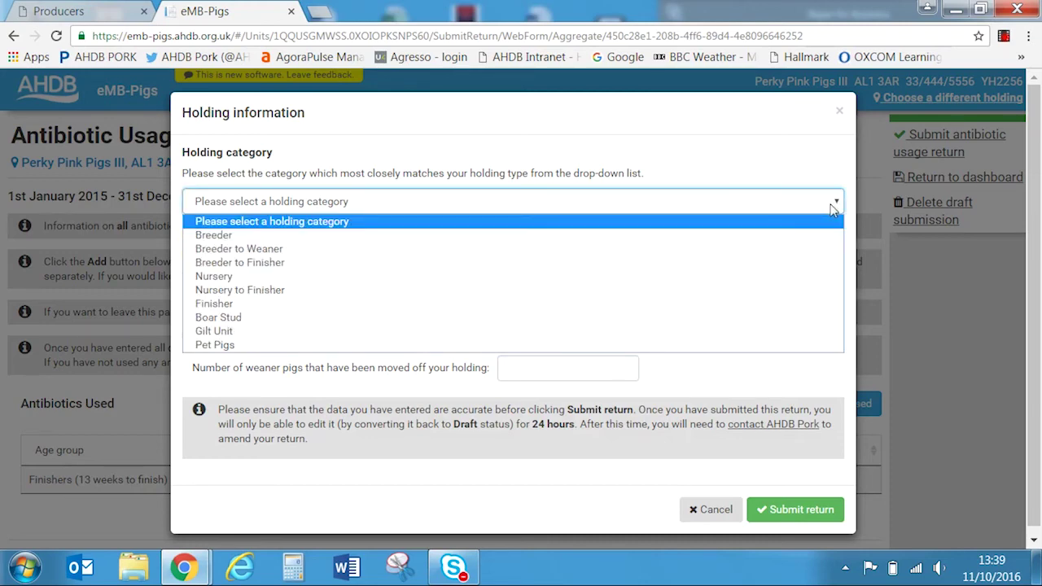
{"action": "left_click", "coordinate": [600, 304]}
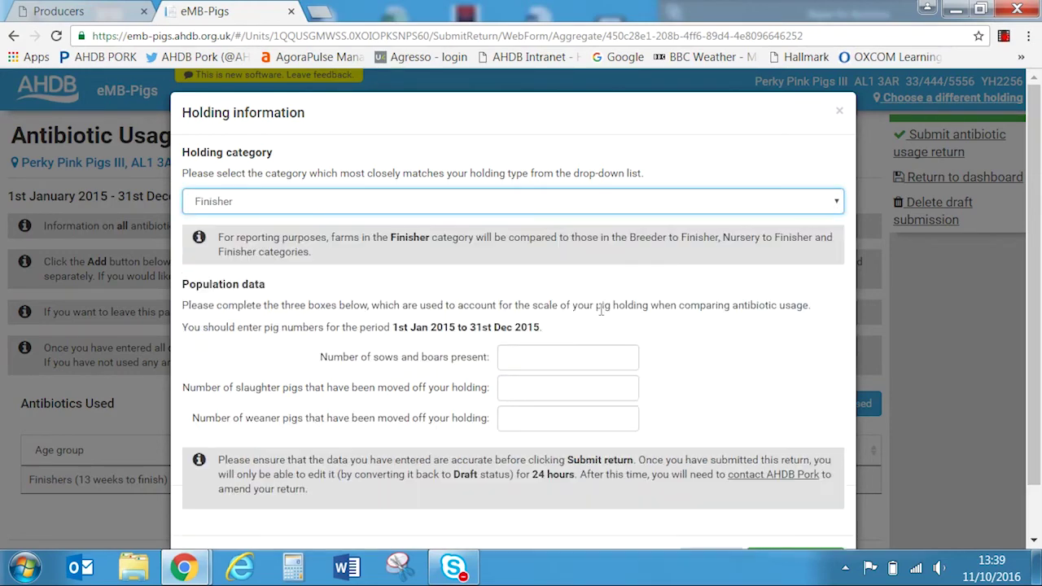
- Enter 0 sows and boars, 100 slaughter pigs and 0 weaners, then submit the return
{"action": "left_click", "coordinate": [601, 355]}
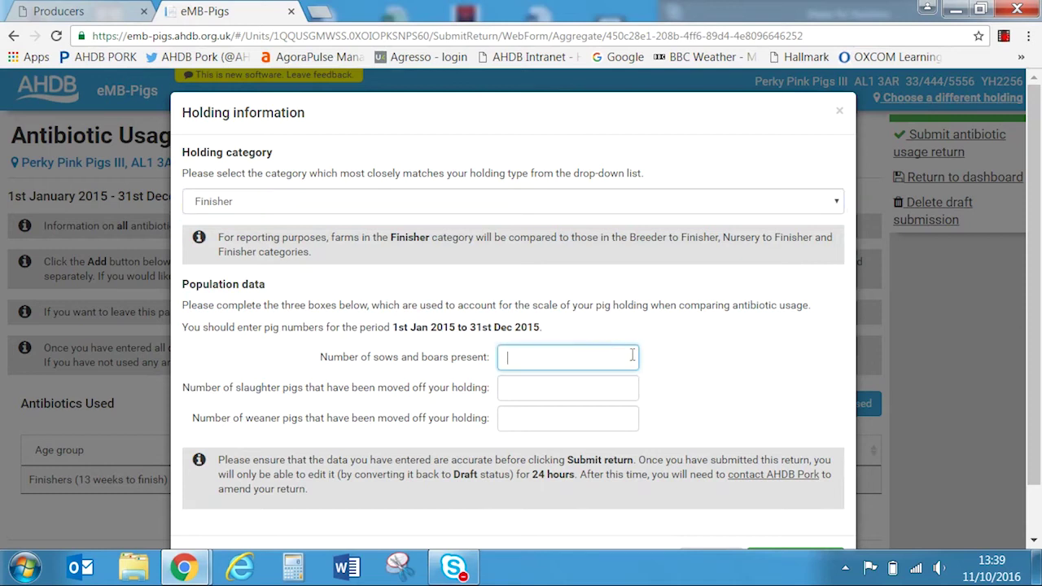
{"action": "scroll", "coordinate": [721, 345], "scroll_direction": "down", "scroll_amount": 2}
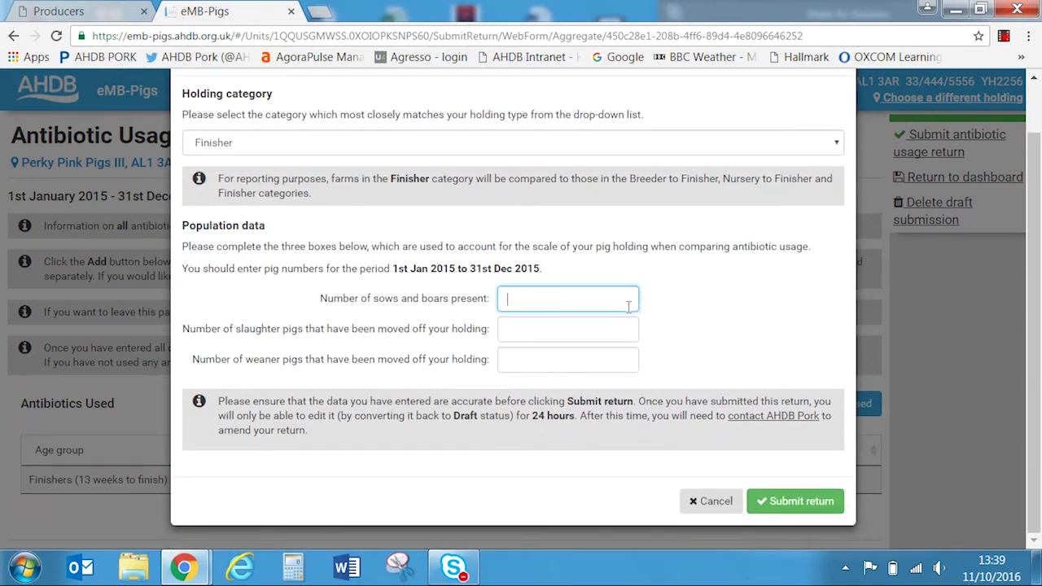
{"action": "type", "text": "0"}
{"action": "left_click", "coordinate": [600, 334]}
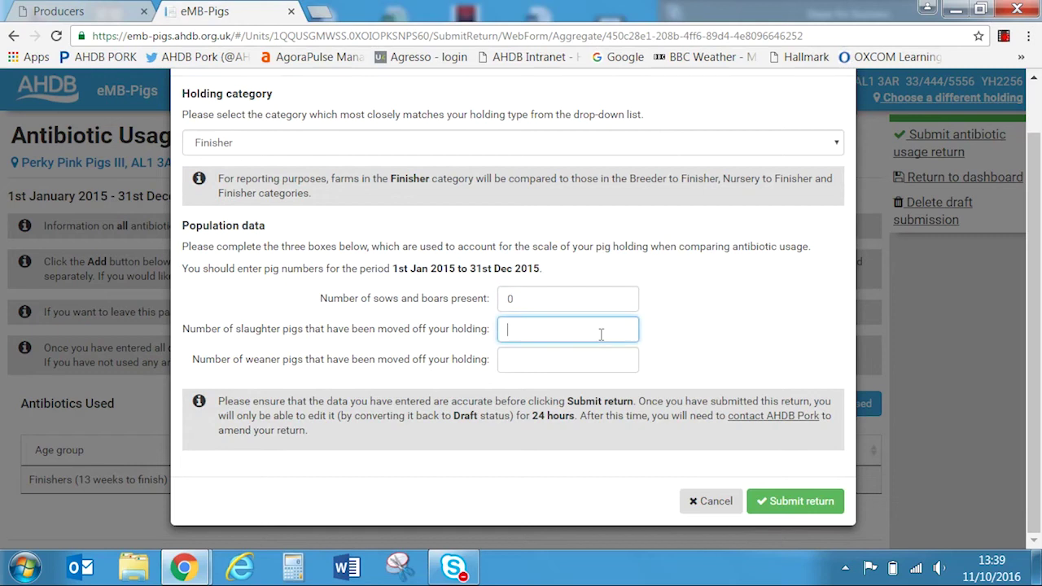
{"action": "type", "text": "100"}
{"action": "left_click", "coordinate": [564, 361]}
{"action": "type", "text": "0"}
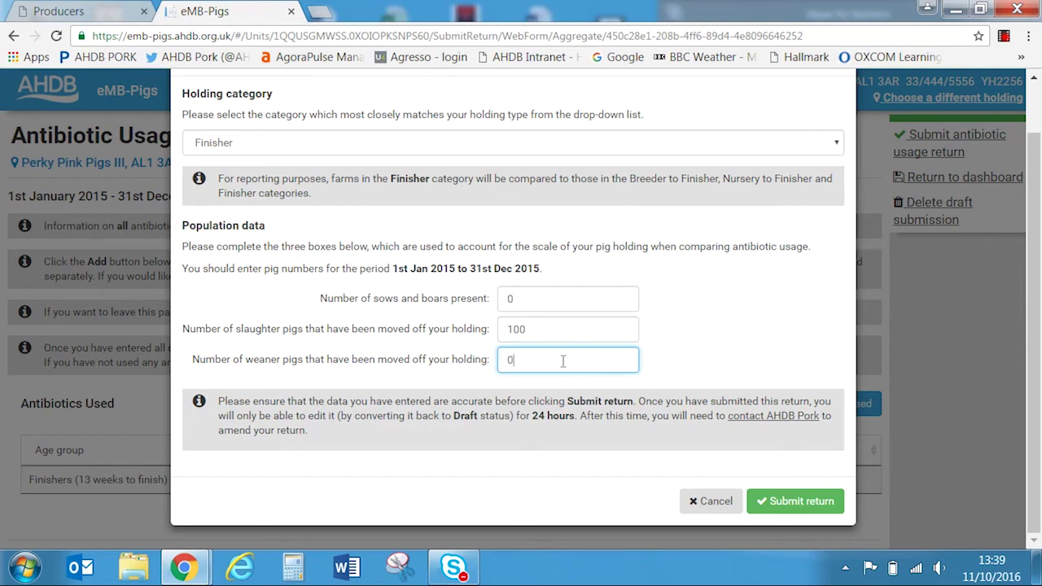
{"action": "left_click", "coordinate": [777, 504]}
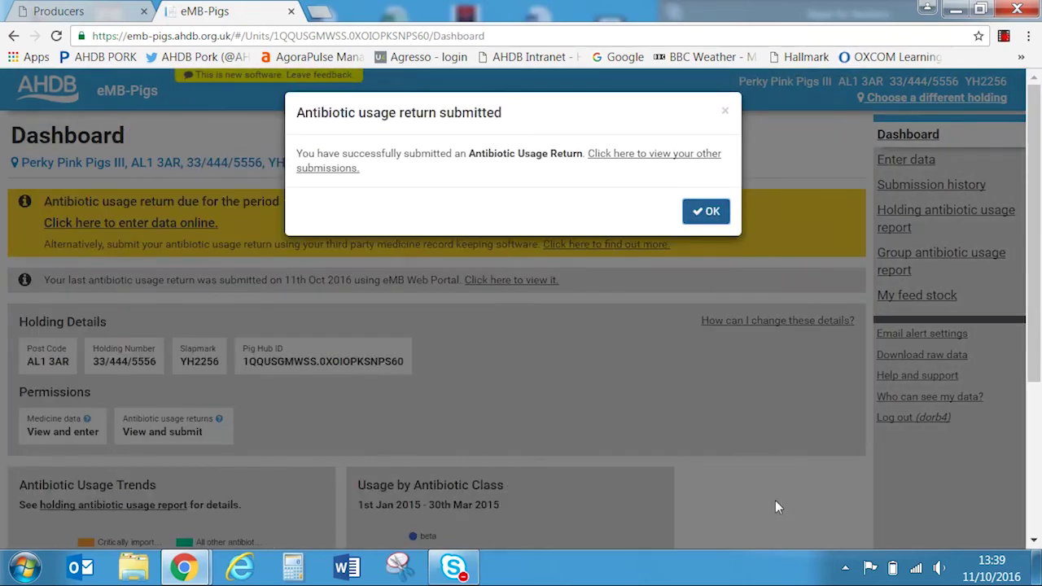
{"action": "left_click", "coordinate": [713, 212]}
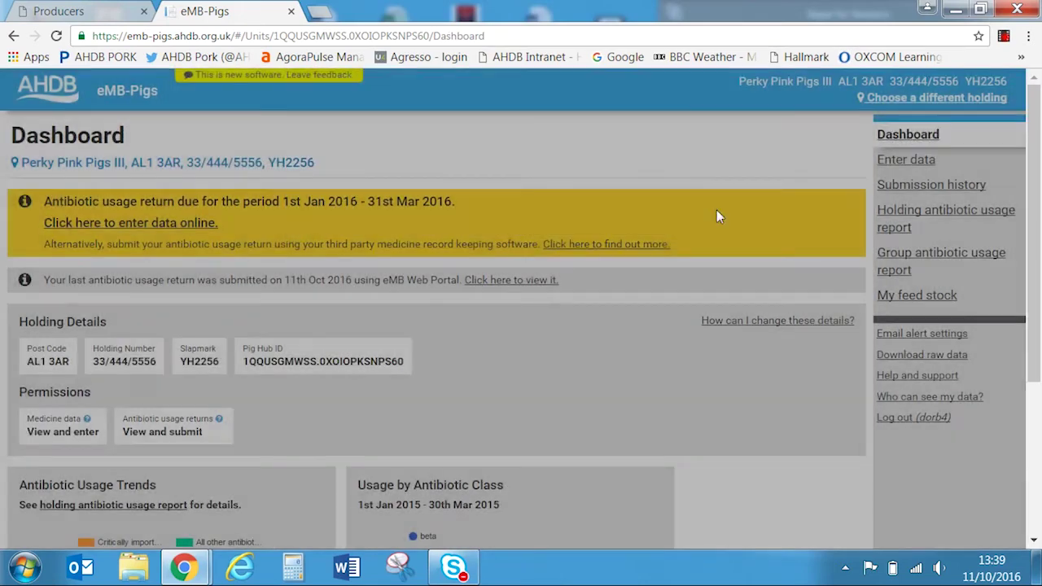
{"action": "left_click_drag", "start_coordinate": [1038, 130], "coordinate": [1036, 298]}
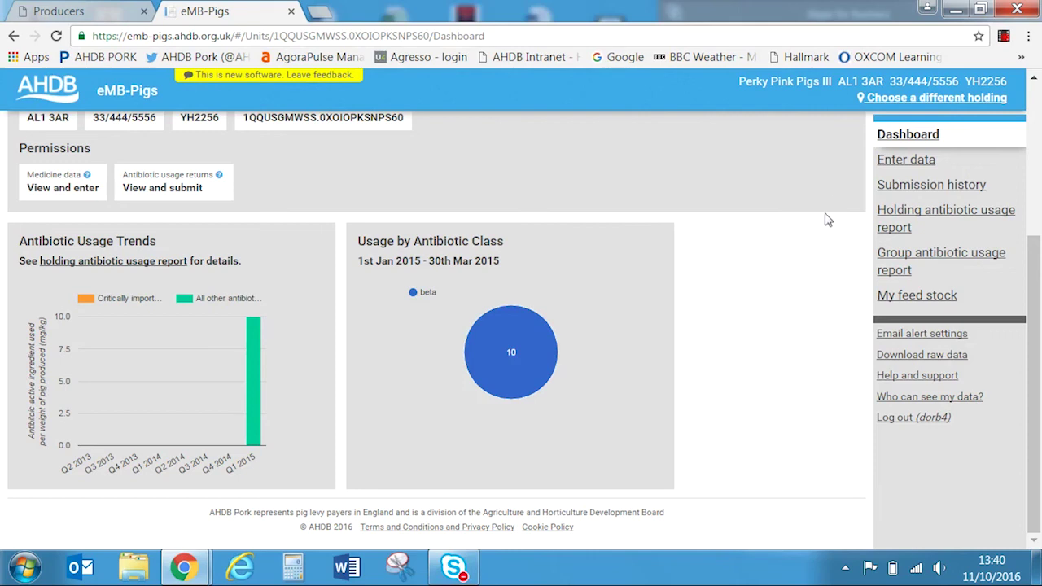
- Open the 2015 return from Submission history, undo its submission, and confirm editing
{"action": "left_click", "coordinate": [903, 193]}
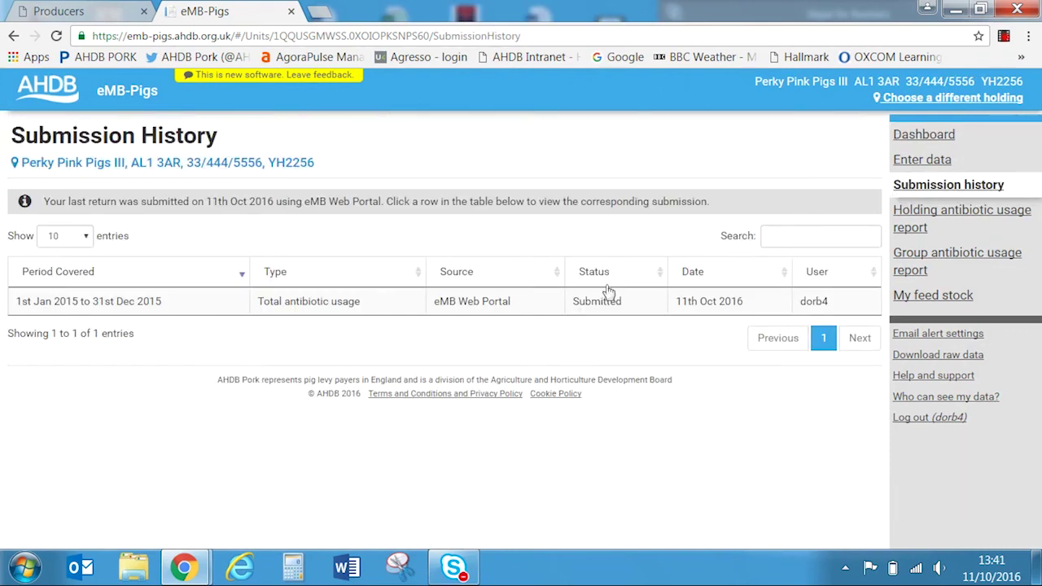
{"action": "left_click", "coordinate": [455, 307]}
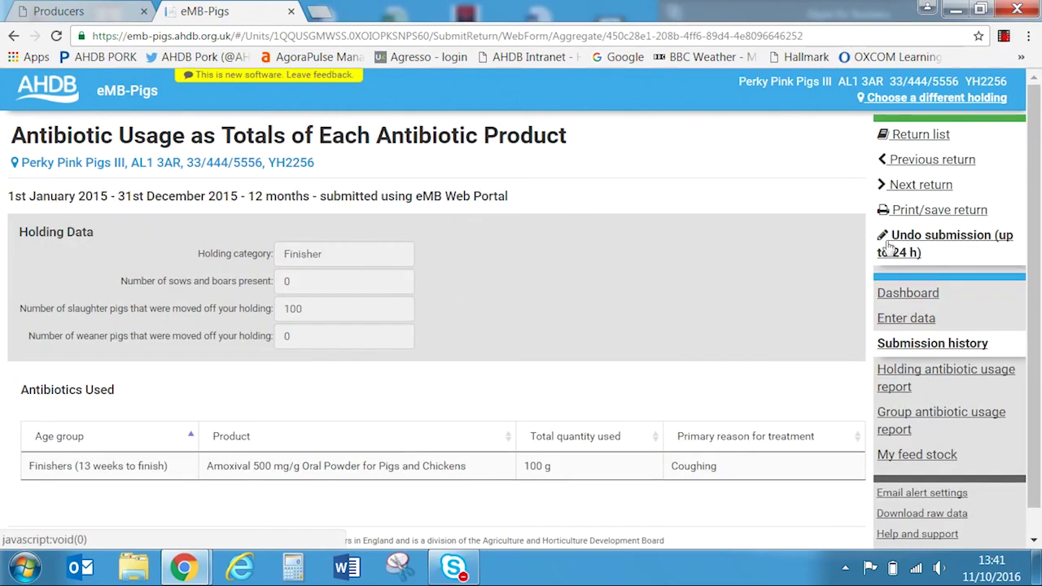
{"action": "left_click", "coordinate": [940, 249]}
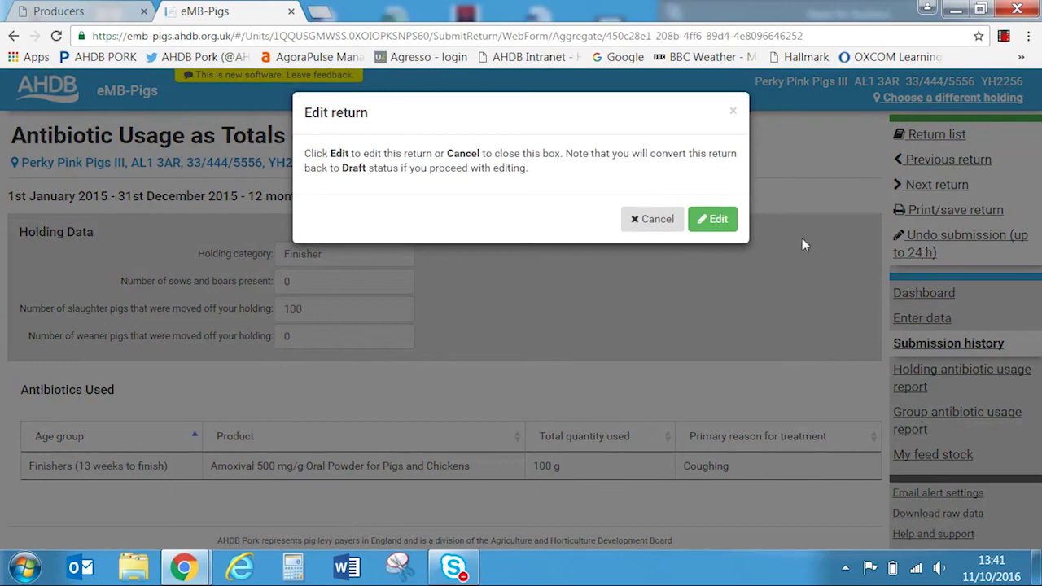
{"action": "left_click", "coordinate": [716, 218]}
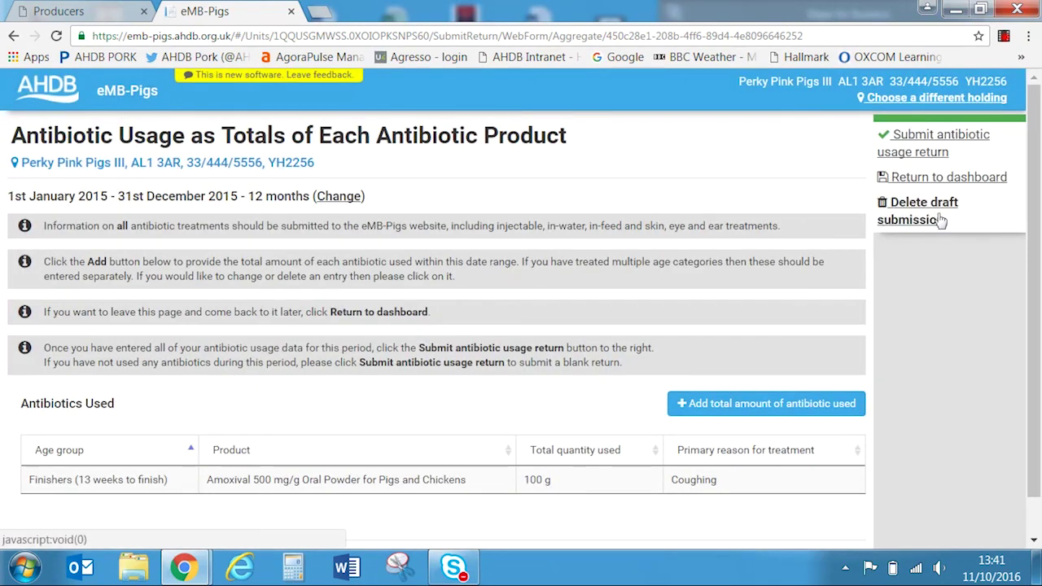